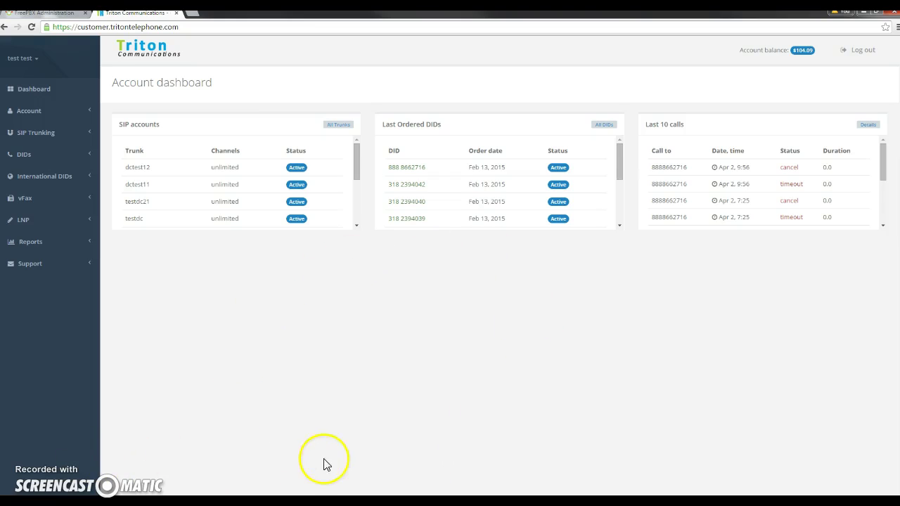
Step: Open the form for creating a new SIP trunk in the customer portal
{"action": "left_click", "coordinate": [94, 92]}
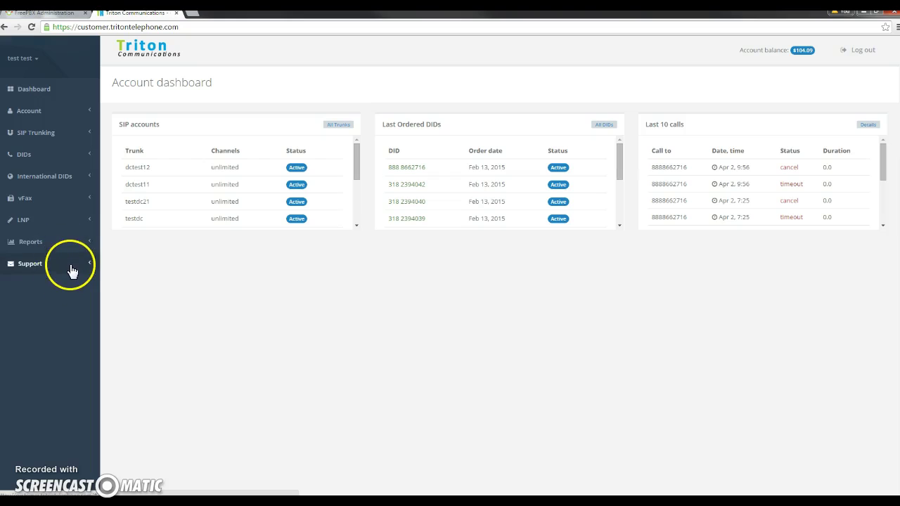
{"action": "left_click", "coordinate": [49, 135]}
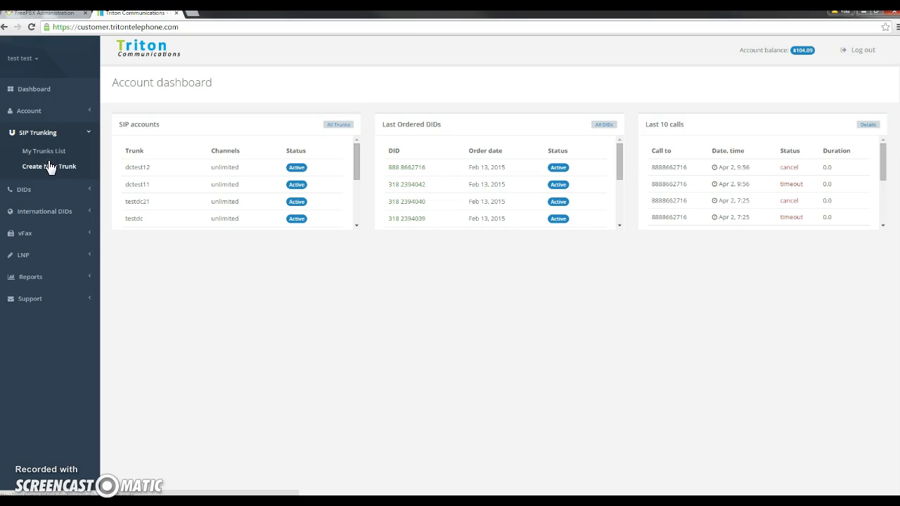
{"action": "left_click", "coordinate": [49, 161]}
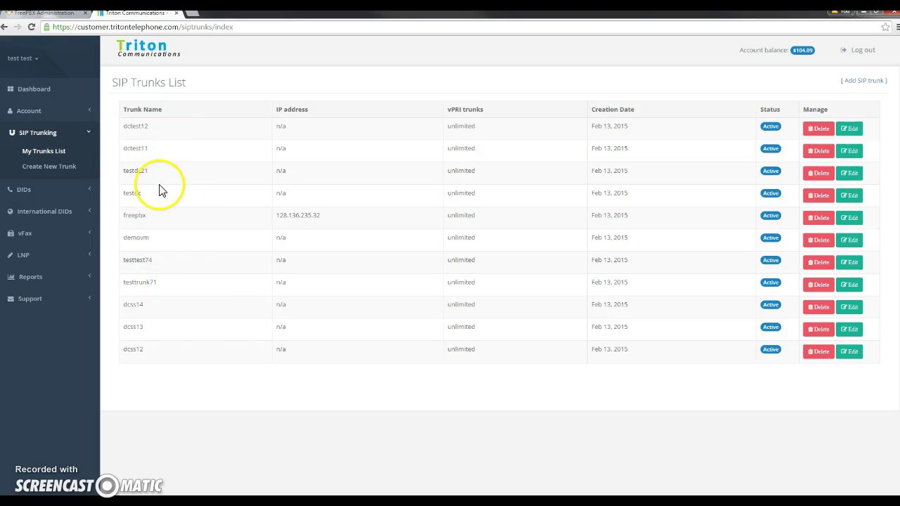
{"action": "left_click", "coordinate": [51, 167]}
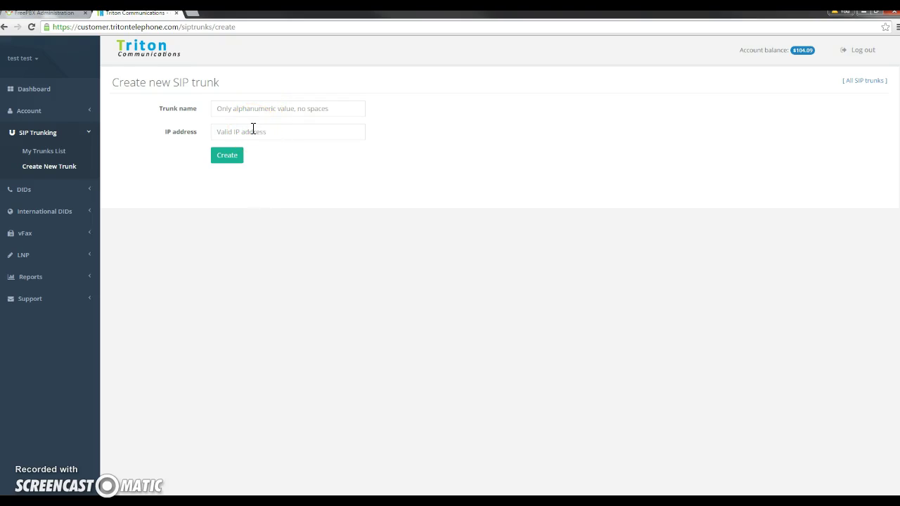
Step: Create a SIP trunk named Triton with the IP address 24.142.202.18
{"action": "left_click", "coordinate": [262, 113]}
{"action": "type", "text": "Triton"}
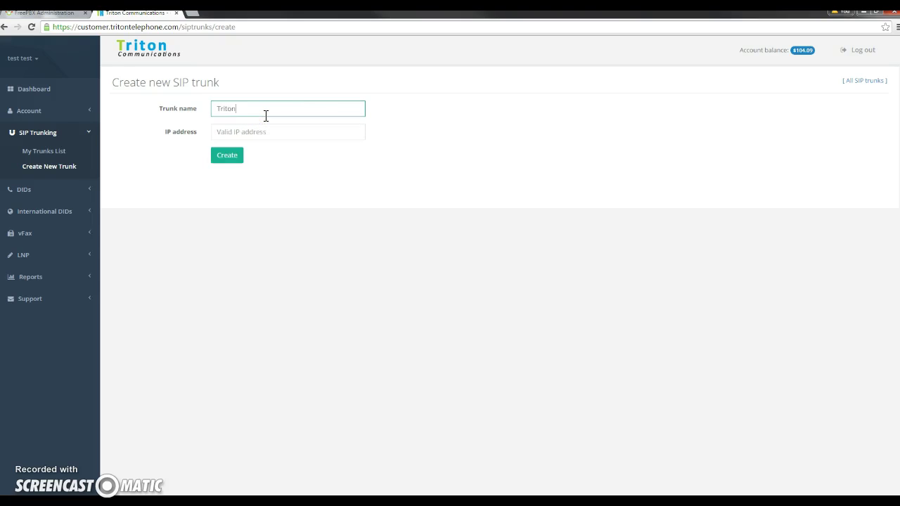
{"action": "left_click", "coordinate": [265, 130]}
{"action": "type", "text": "24.142.202.18"}
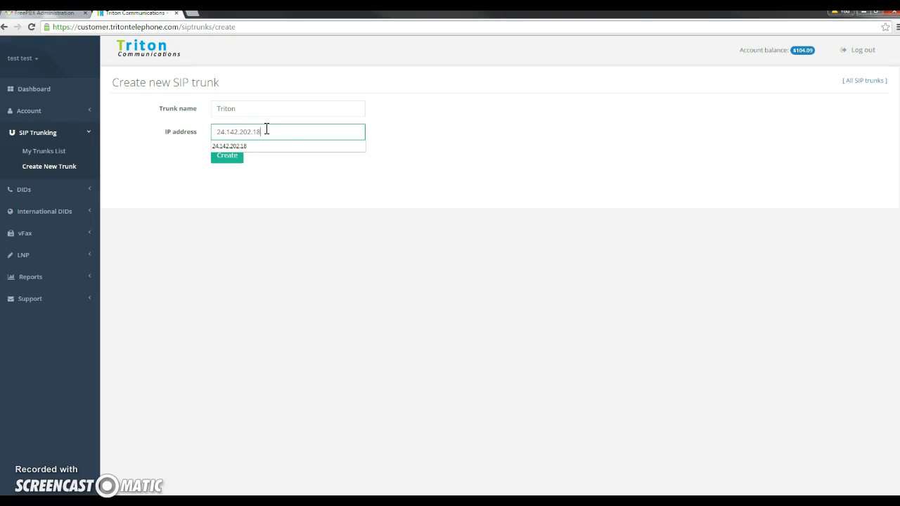
{"action": "left_click", "coordinate": [315, 197]}
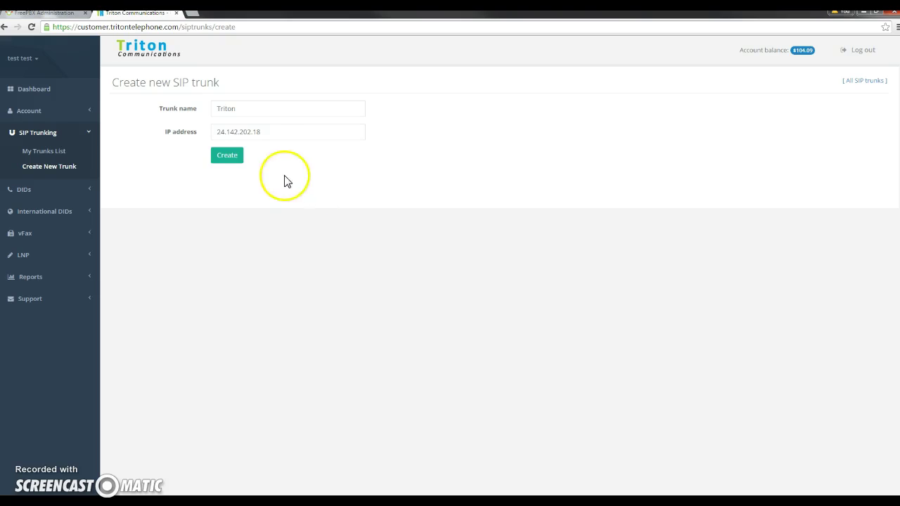
{"action": "left_click", "coordinate": [232, 161]}
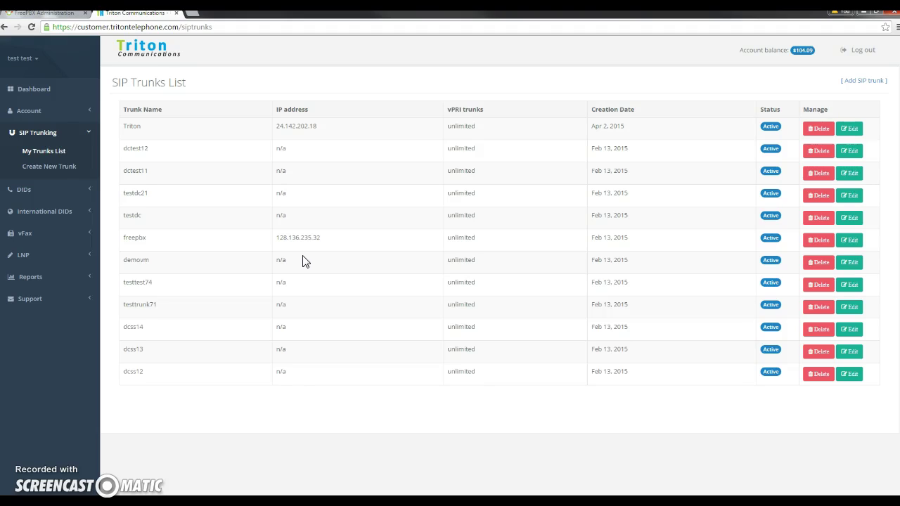
Step: Switch to the FreePBX administration page and start adding a new SIP trunk
{"action": "left_click", "coordinate": [55, 14]}
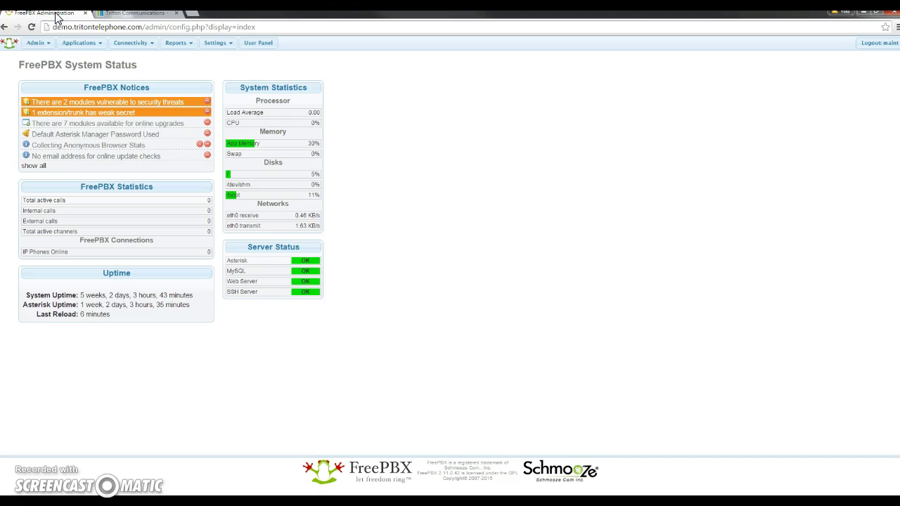
{"action": "left_click", "coordinate": [60, 25]}
{"action": "left_click", "coordinate": [124, 48]}
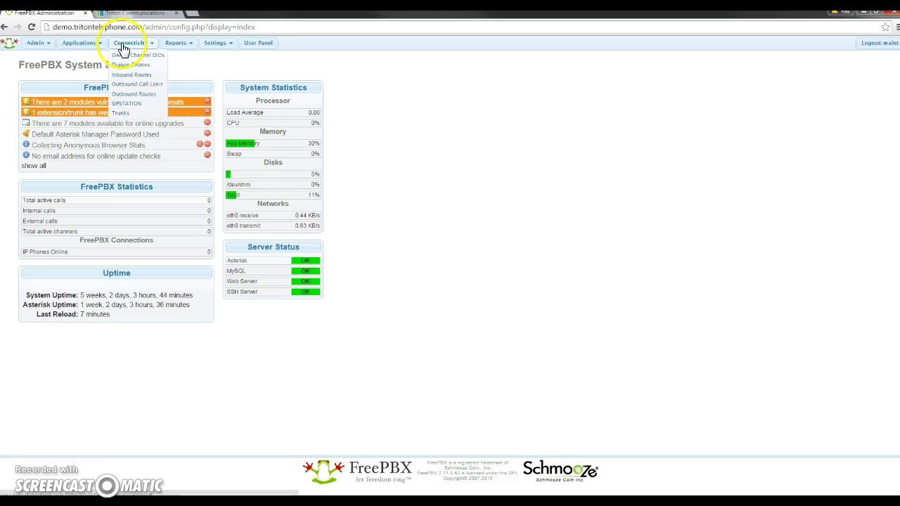
{"action": "left_click", "coordinate": [126, 114]}
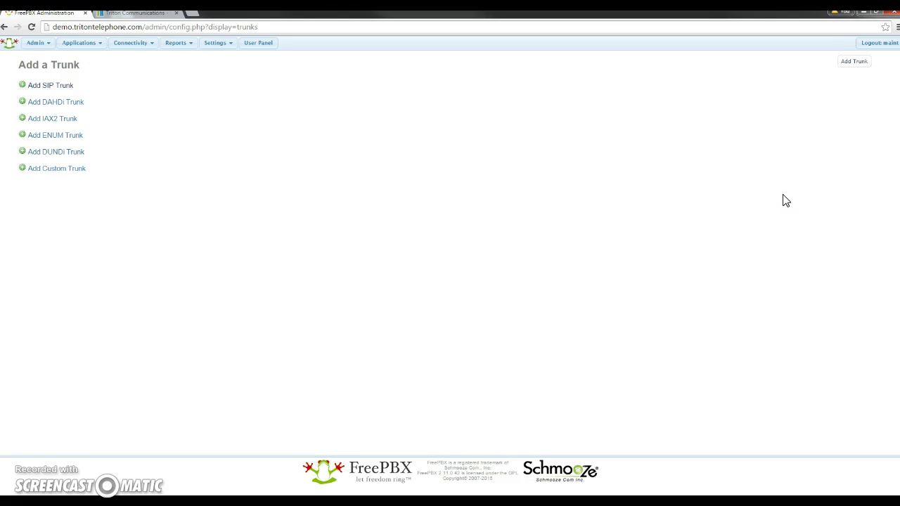
{"action": "left_click", "coordinate": [61, 85]}
Step: Set the new trunk's name to Triton in its general settings
{"action": "left_click", "coordinate": [188, 119]}
{"action": "left_click", "coordinate": [181, 121]}
{"action": "type", "text": "Triton"}
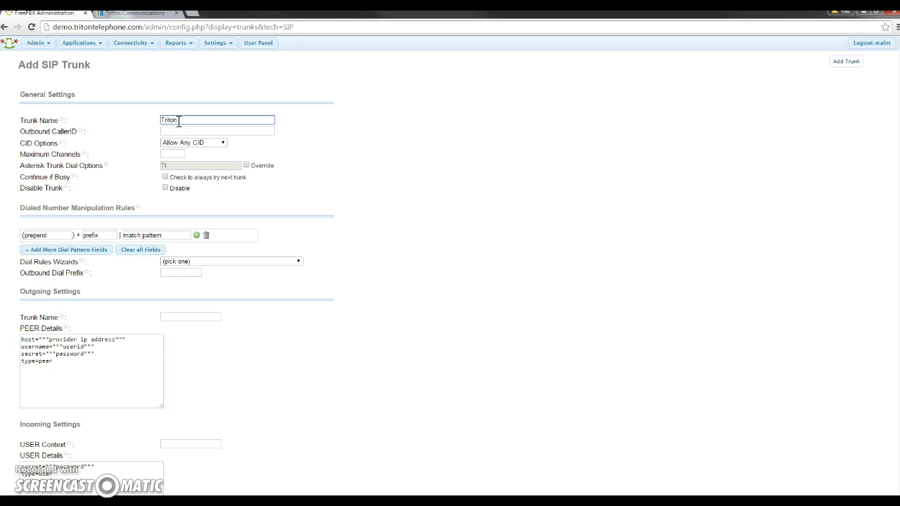
{"action": "left_click", "coordinate": [432, 274]}
Step: Set the trunk's first dialed number manipulation rule to prepend 1 to the match pattern NXXNXXXXXX
{"action": "scroll", "coordinate": [433, 275], "scroll_direction": "down", "scroll_amount": 1}
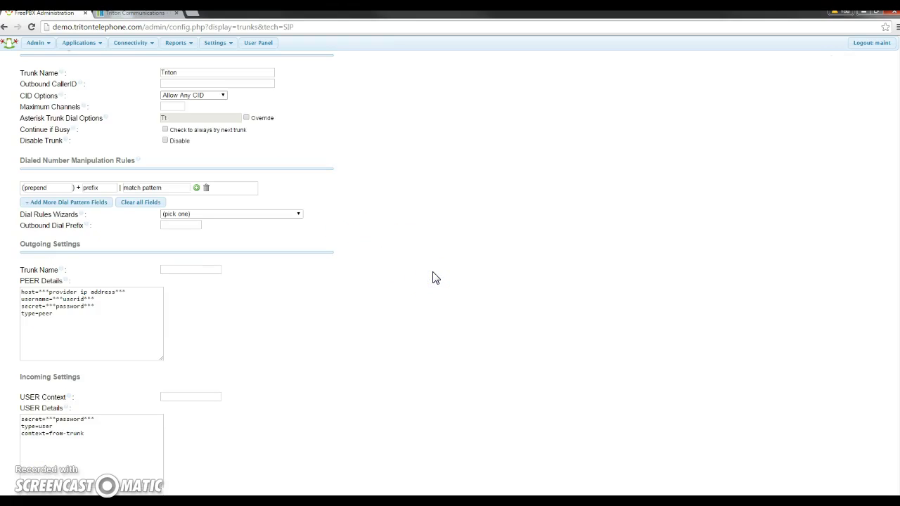
{"action": "left_click", "coordinate": [40, 189]}
{"action": "type", "text": "1"}
{"action": "left_click", "coordinate": [144, 189]}
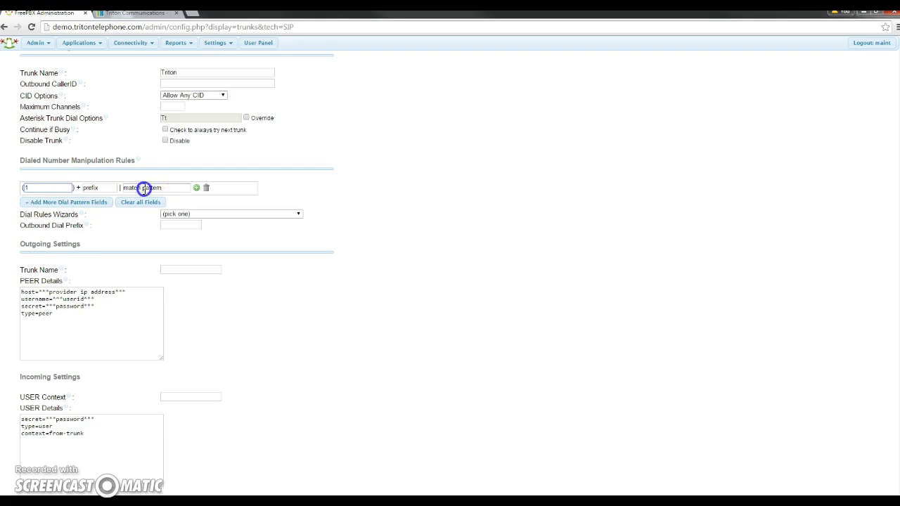
{"action": "type", "text": "NXXNXXXXXX"}
Step: Add two more dialed number manipulation rules with the match patterns "1NXXNXXXXXX" and "011."
{"action": "left_click", "coordinate": [60, 203]}
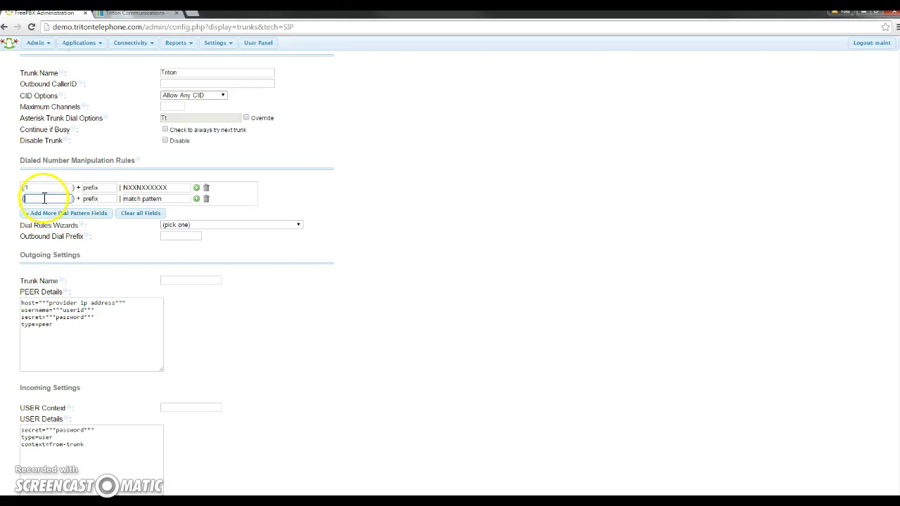
{"action": "left_click", "coordinate": [127, 199]}
{"action": "type", "text": "1N"}
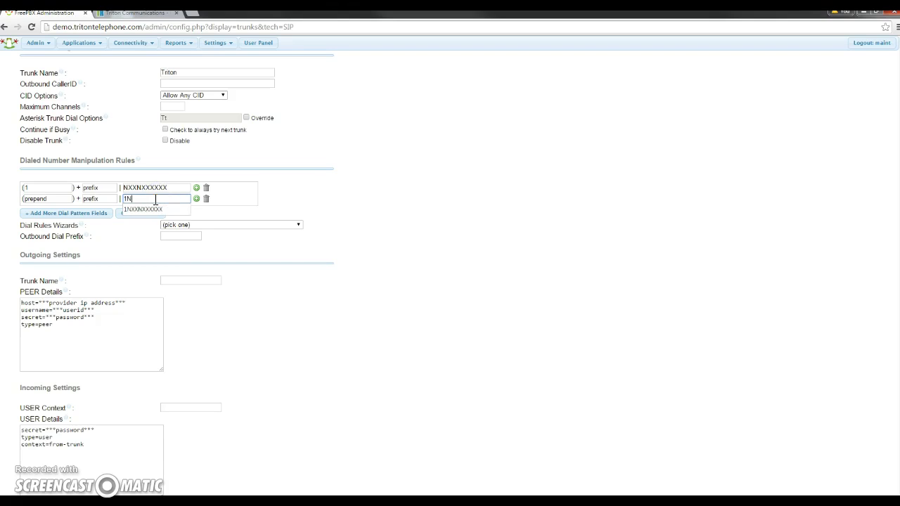
{"action": "type", "text": "XXNXXXXXX"}
{"action": "left_click", "coordinate": [73, 214]}
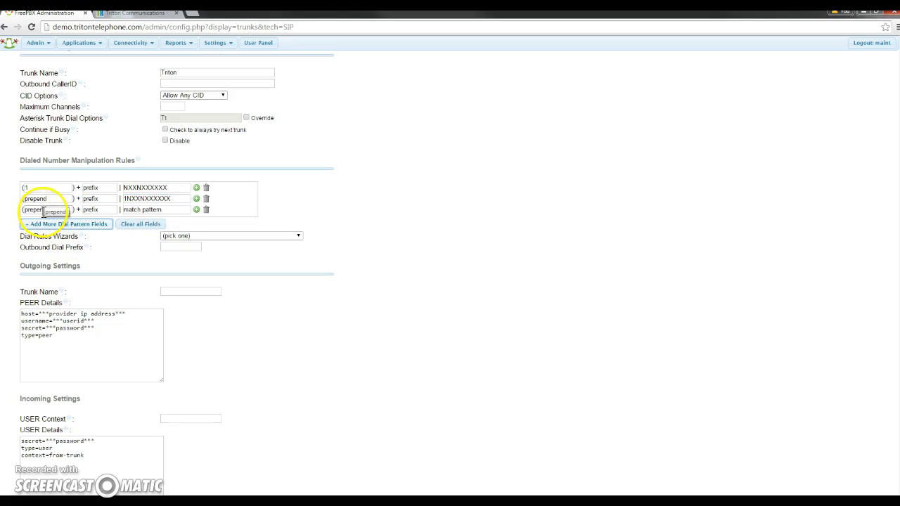
{"action": "left_click", "coordinate": [143, 211]}
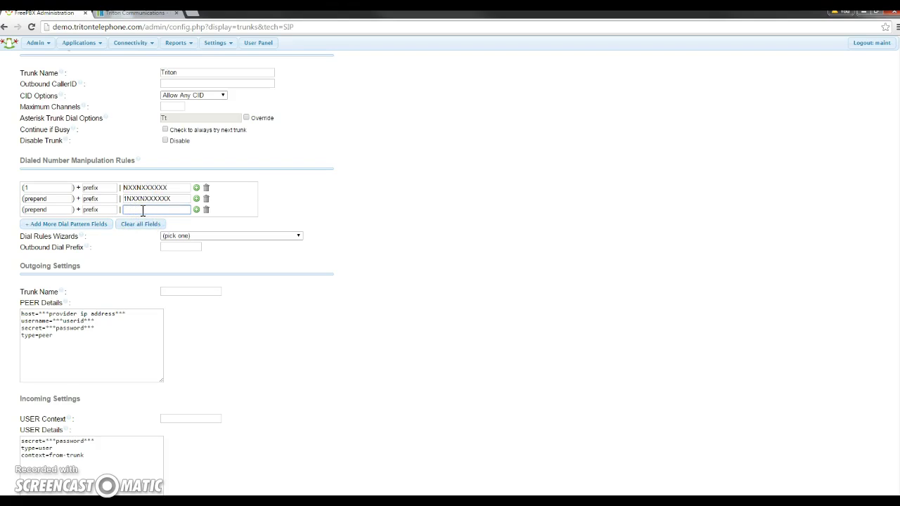
{"action": "type", "text": "011"}
Step: Set the outgoing trunk name to Triton and replace the default peer details with the line type=peer
{"action": "left_click", "coordinate": [185, 293]}
{"action": "type", "text": "Triton"}
{"action": "left_click_drag", "start_coordinate": [75, 342], "coordinate": [19, 315]}
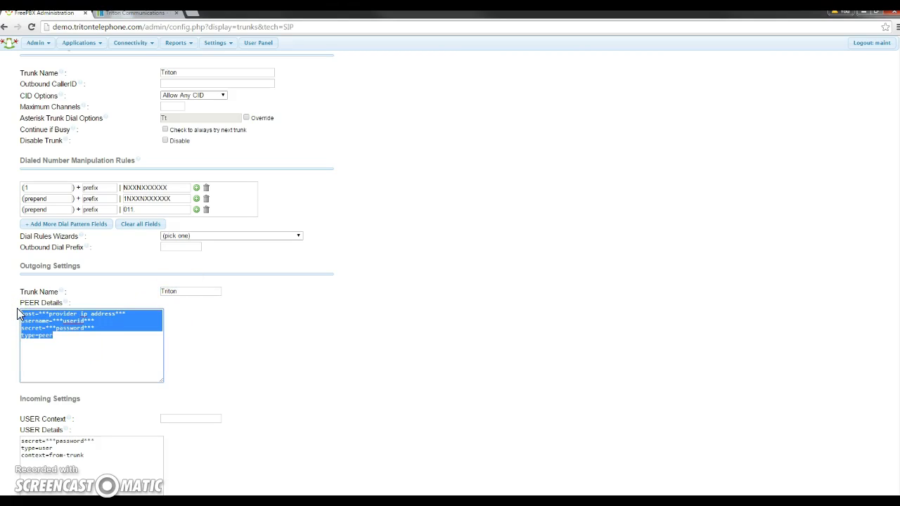
{"action": "key", "text": "BackSpace"}
{"action": "type", "text": "se"}
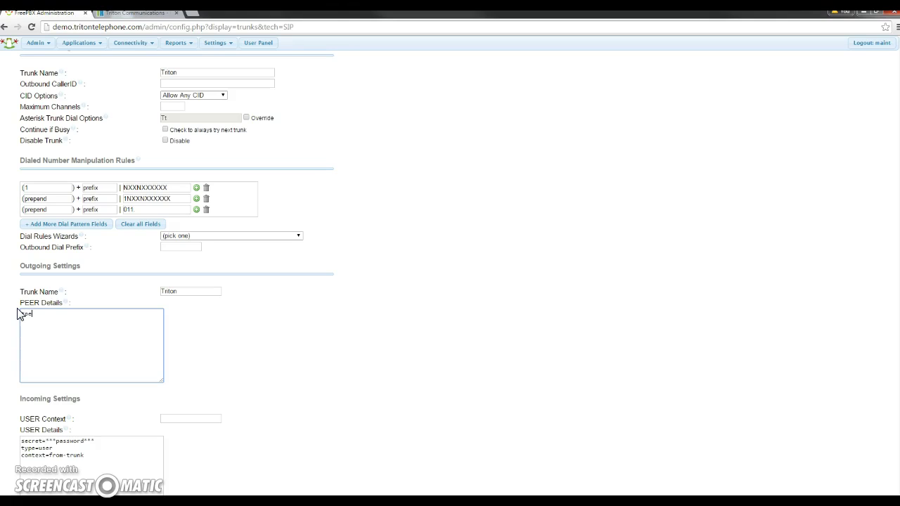
{"action": "key", "text": "BackSpace"}
{"action": "key", "text": "BackSpace"}
{"action": "type", "text": "ype=peer"}
{"action": "key", "text": "Return"}
Step: Add the lines host=sip.tritontelephone.com and insecure=very to the peer details
{"action": "type", "text": "host="}
{"action": "type", "text": "sip.trit"}
{"action": "type", "text": "on"}
{"action": "type", "text": "telephone.com "}
{"action": "type", "text": "ins"}
{"action": "type", "text": "ecur"}
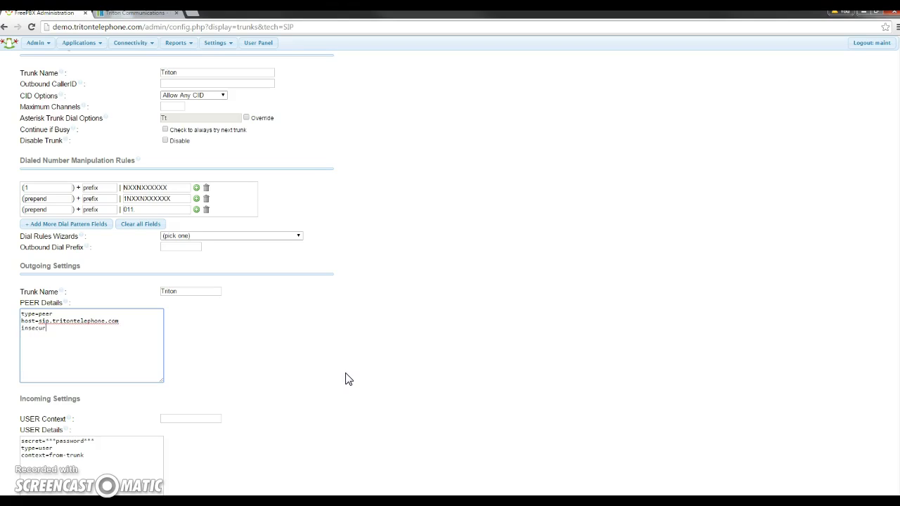
{"action": "type", "text": "e=very"}
{"action": "key", "text": "Return"}
Step: Complete the peer details with the lines context=from-trunk, quality=yes, nat=no and session-timers=refuse
{"action": "type", "text": "context=from-trunk"}
{"action": "key", "text": "Return"}
{"action": "type", "text": "qui"}
{"action": "type", "text": "ality"}
{"action": "type", "text": "=yes"}
{"action": "type", "text": "nat=n"}
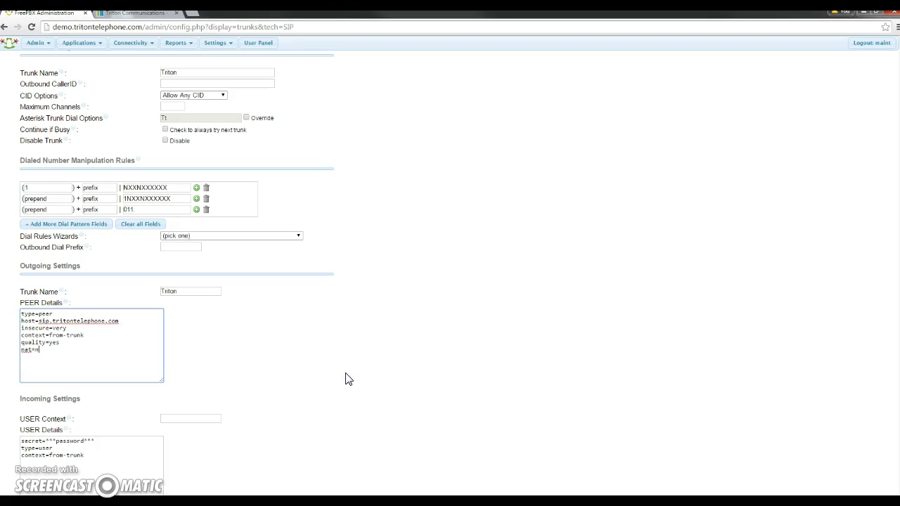
{"action": "type", "text": "o"}
{"action": "key", "text": "Return"}
{"action": "type", "text": "session-timers=refuse"}
Step: Set the user context in the incoming settings to from-trunk
{"action": "left_click", "coordinate": [184, 417]}
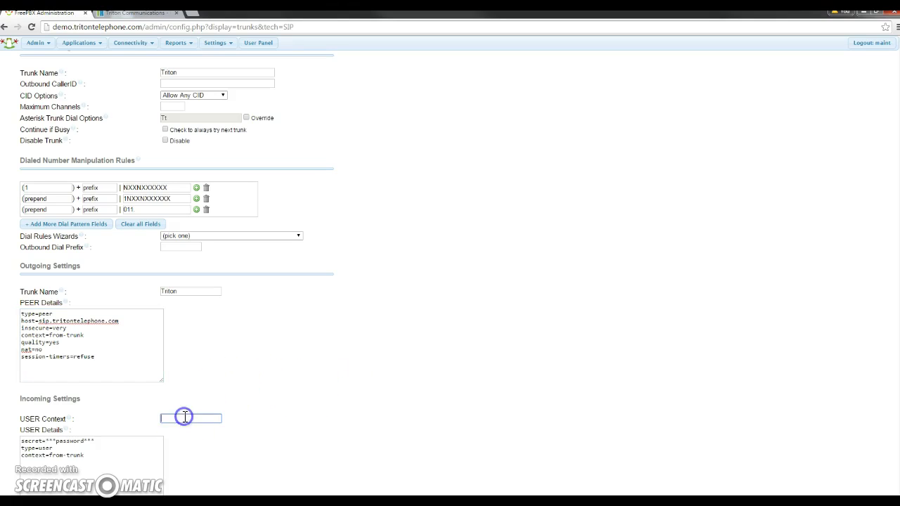
{"action": "type", "text": "from-trunk"}
{"action": "left_click", "coordinate": [278, 439]}
Step: Replace the default user details in the incoming settings with type=peer&from-trunk
{"action": "scroll", "coordinate": [277, 438], "scroll_direction": "down", "scroll_amount": 2}
{"action": "left_click_drag", "start_coordinate": [85, 313], "coordinate": [8, 297]}
{"action": "key", "text": "Delete"}
{"action": "left_click", "coordinate": [56, 301]}
{"action": "scroll", "coordinate": [60, 357], "scroll_direction": "up", "scroll_amount": 1}
{"action": "type", "text": "type=peer&"}
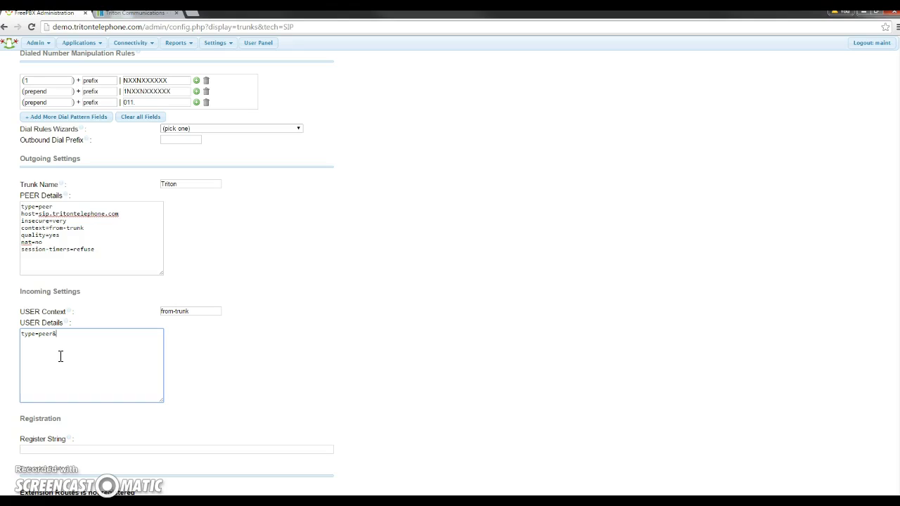
{"action": "type", "text": "from-trunk"}
{"action": "left_click", "coordinate": [342, 359]}
Step: Submit the Triton trunk without an outbound caller ID and apply the configuration
{"action": "scroll", "coordinate": [432, 402], "scroll_direction": "up", "scroll_amount": 2}
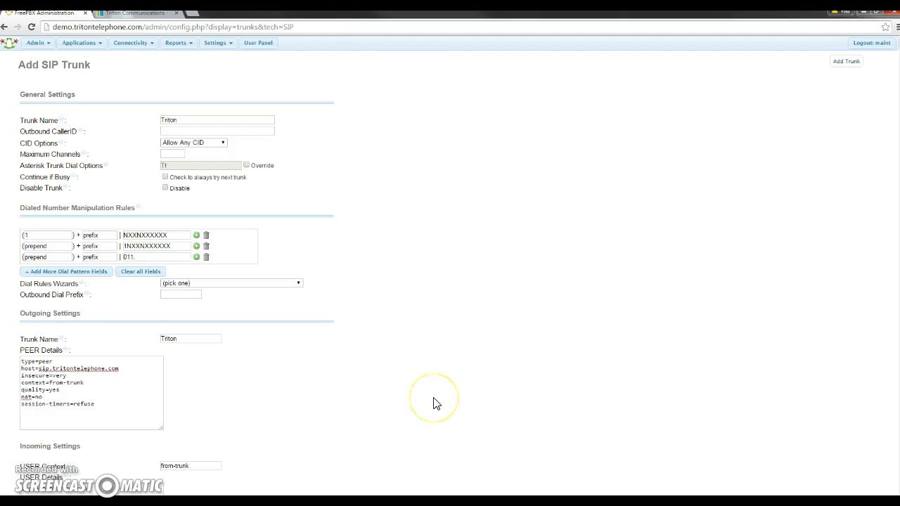
{"action": "scroll", "coordinate": [434, 403], "scroll_direction": "down", "scroll_amount": 4}
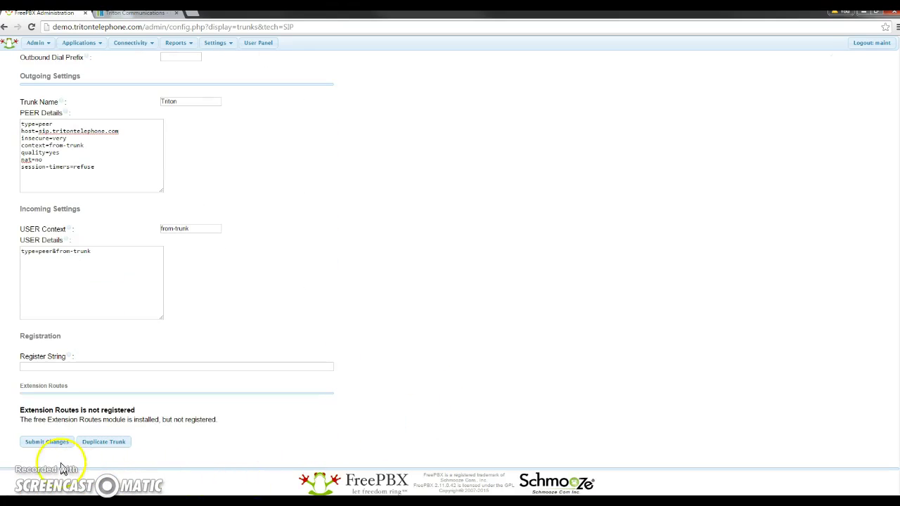
{"action": "left_click", "coordinate": [45, 441]}
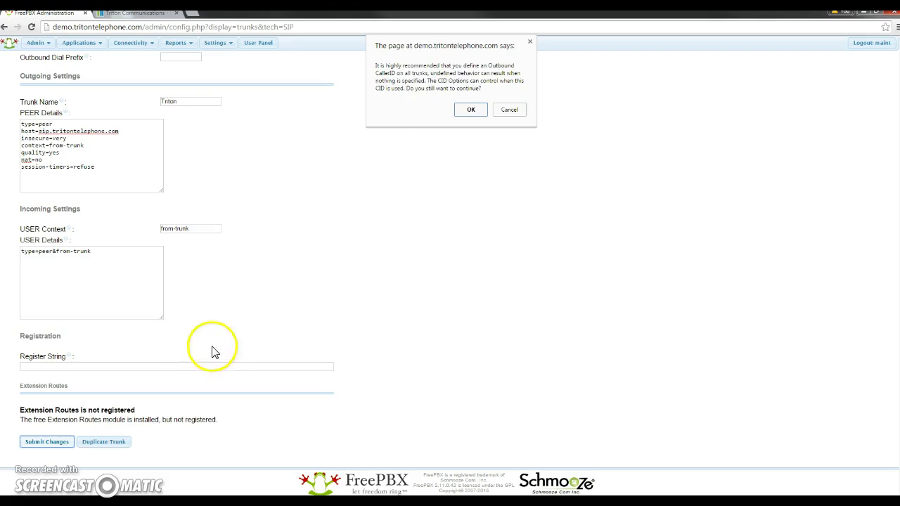
{"action": "left_click", "coordinate": [470, 110]}
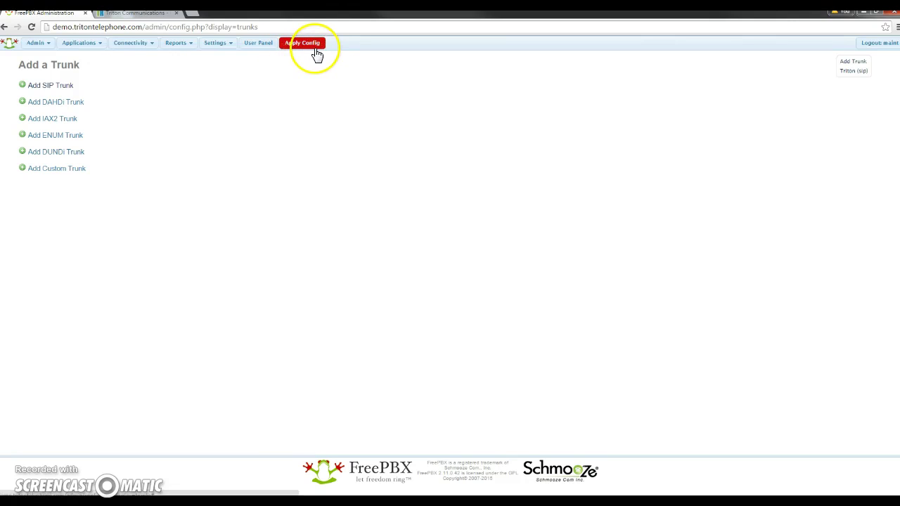
{"action": "left_click", "coordinate": [304, 48]}
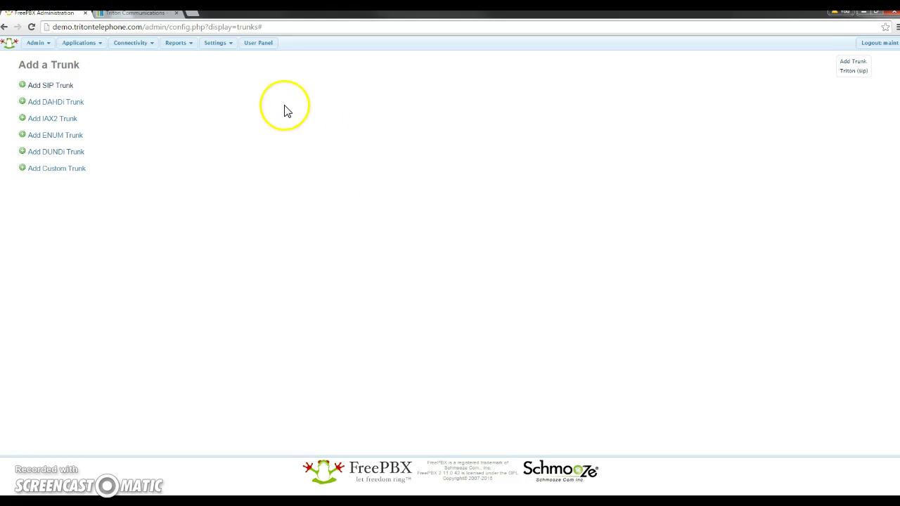
Step: Start a new outbound route and name it outbound
{"action": "mouse_move", "coordinate": [145, 48]}
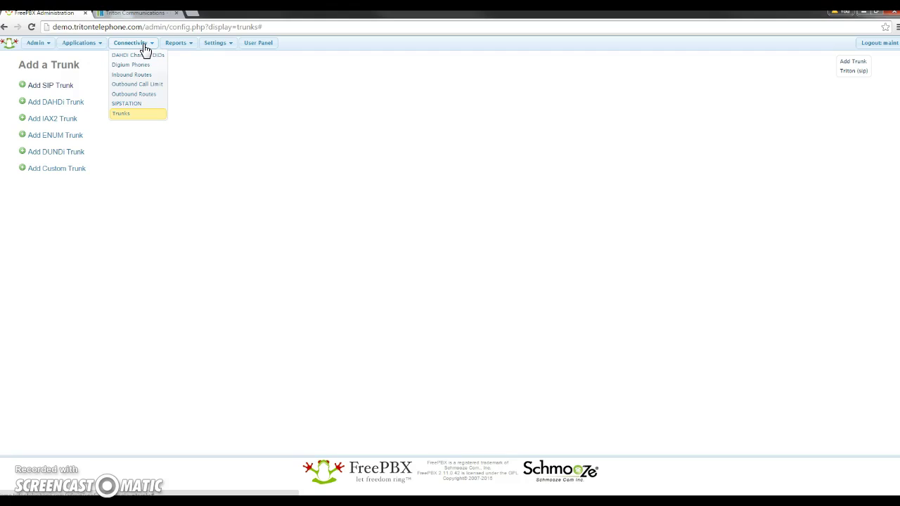
{"action": "left_click", "coordinate": [146, 97]}
{"action": "left_click", "coordinate": [164, 117]}
{"action": "type", "text": "outb"}
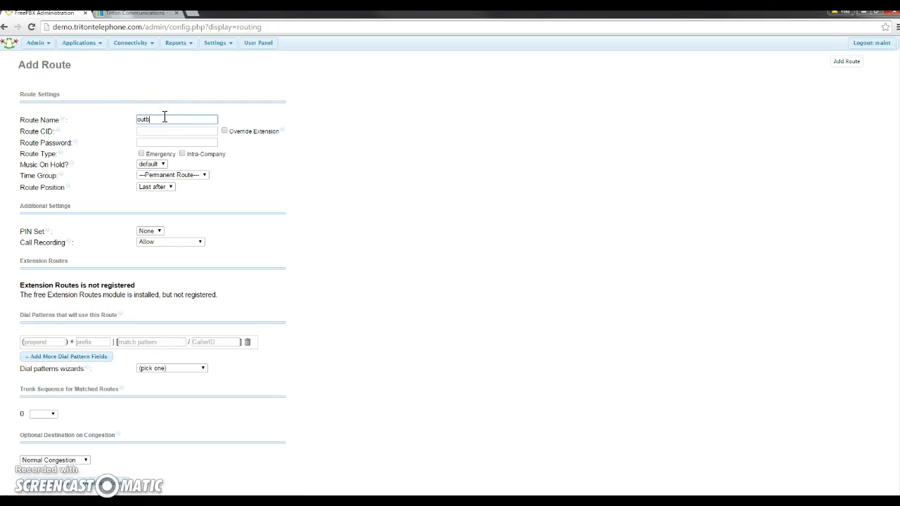
{"action": "type", "text": "ourd"}
{"action": "left_click", "coordinate": [360, 223]}
Step: Set the match pattern of the outbound route's first dial pattern to "011."
{"action": "scroll", "coordinate": [382, 218], "scroll_direction": "down", "scroll_amount": 1}
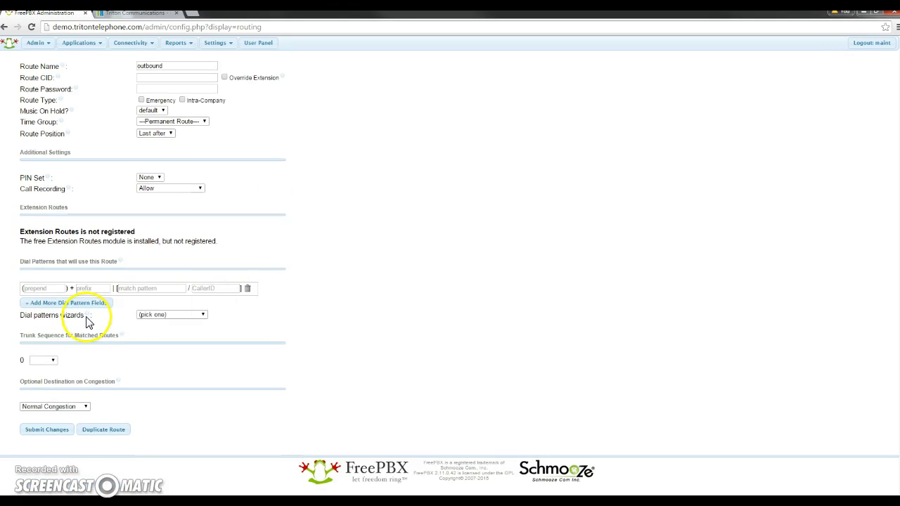
{"action": "left_click", "coordinate": [47, 289]}
{"action": "left_click", "coordinate": [152, 289]}
{"action": "type", "text": "011."}
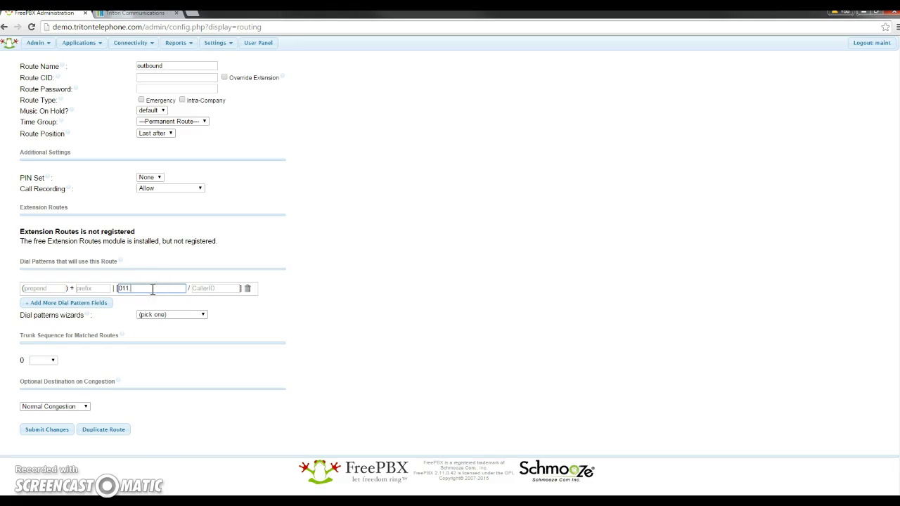
Step: Add a second dial pattern to the outbound route with the match pattern 1NXXNXXXXXX
{"action": "left_click", "coordinate": [60, 303]}
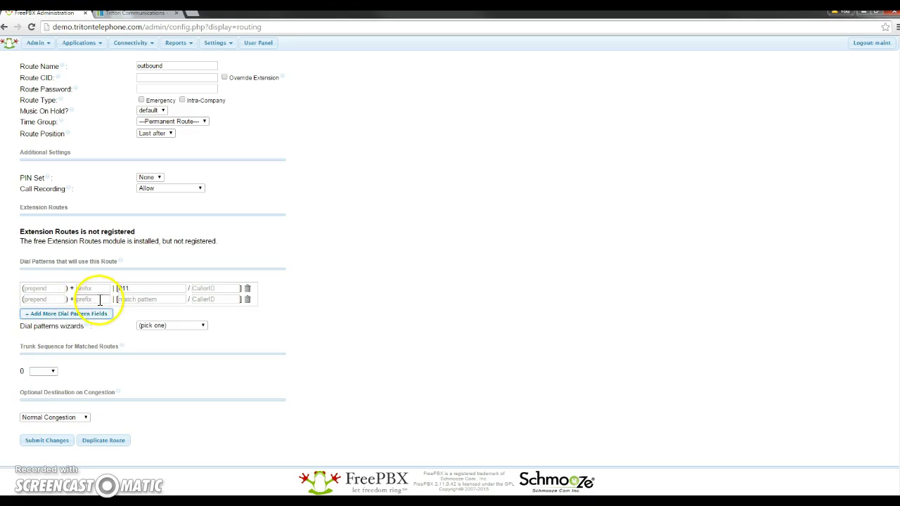
{"action": "left_click", "coordinate": [168, 300]}
{"action": "type", "text": "1N"}
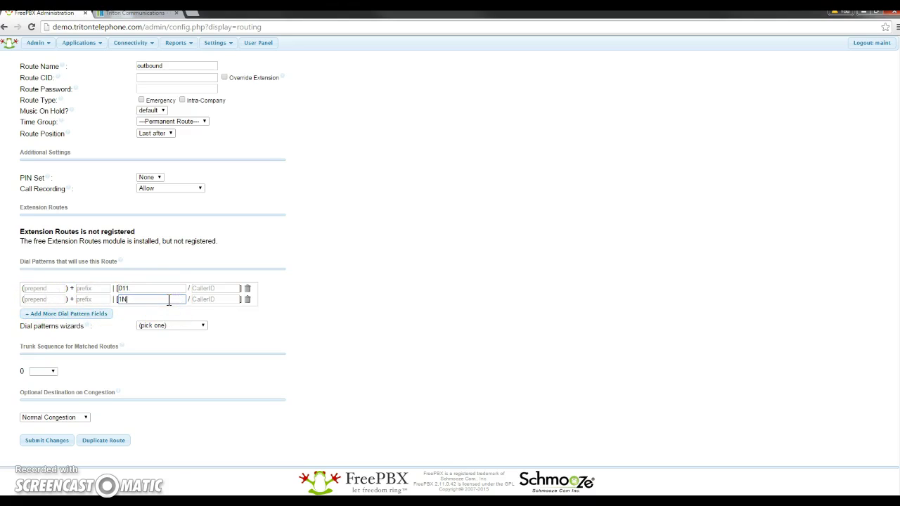
{"action": "type", "text": "XXNXXXXXX"}
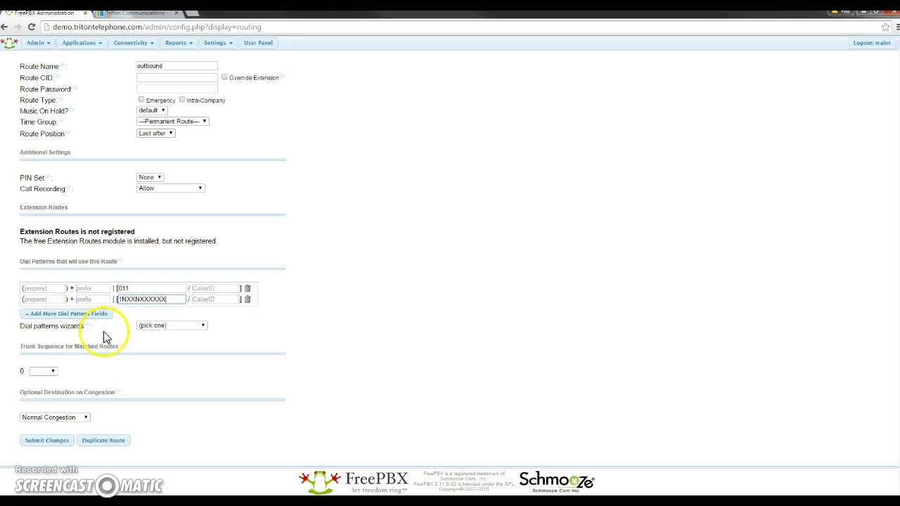
Step: Add a third dial pattern that prepends 1 to the match pattern NXXNXXXXXX
{"action": "left_click", "coordinate": [83, 314]}
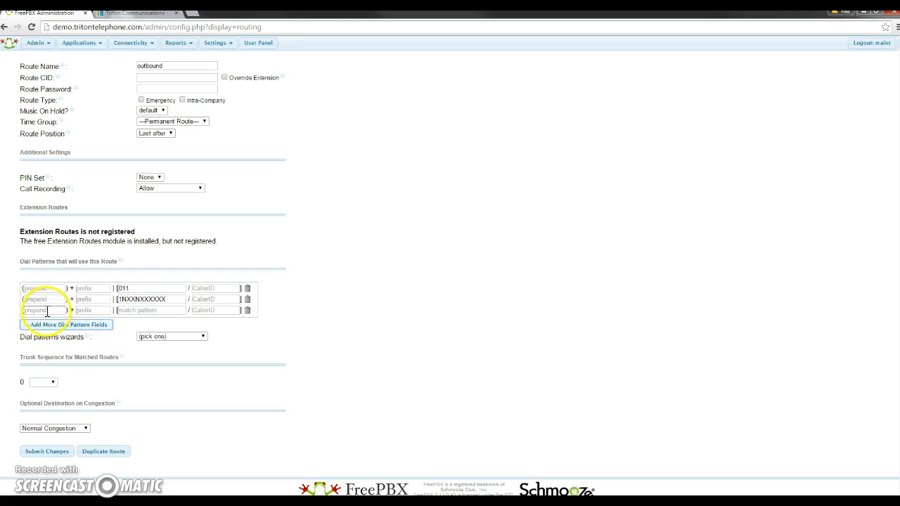
{"action": "type", "text": "1"}
{"action": "left_click", "coordinate": [136, 310]}
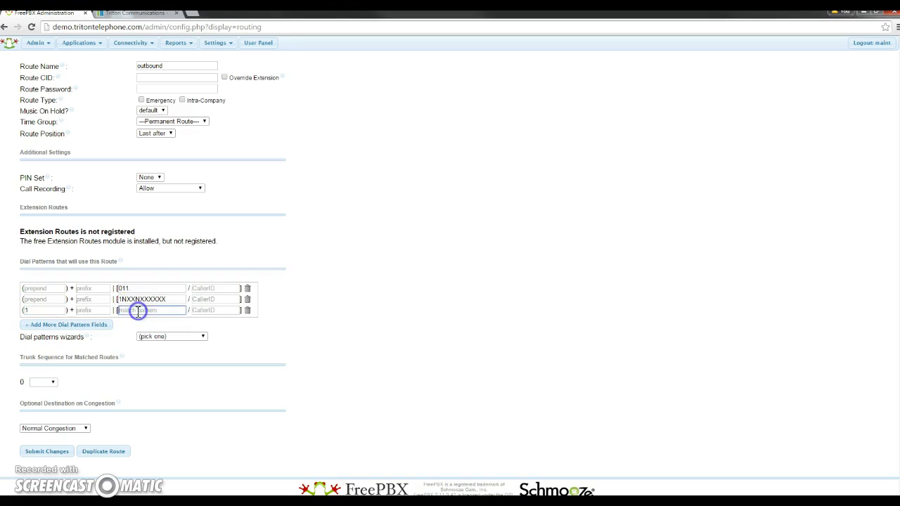
{"action": "type", "text": "NXXNXXXXXX"}
{"action": "left_click", "coordinate": [139, 313]}
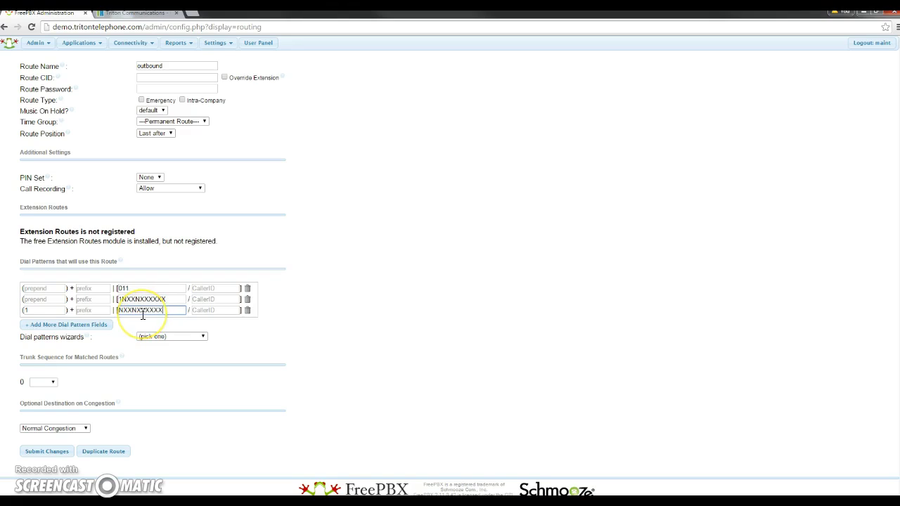
{"action": "left_click", "coordinate": [209, 332]}
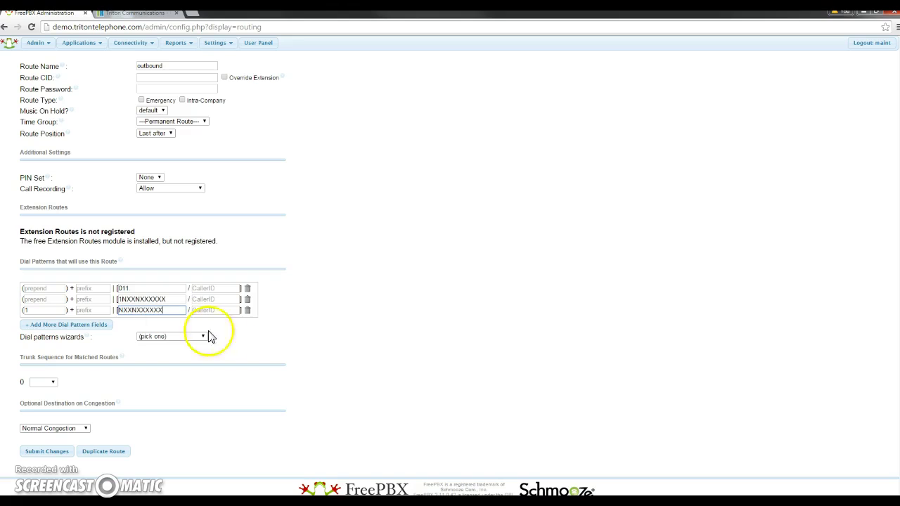
Step: Assign the Triton trunk as the first in the route's trunk sequence, submit the outbound route and apply the configuration
{"action": "scroll", "coordinate": [388, 349], "scroll_direction": "down", "scroll_amount": 1}
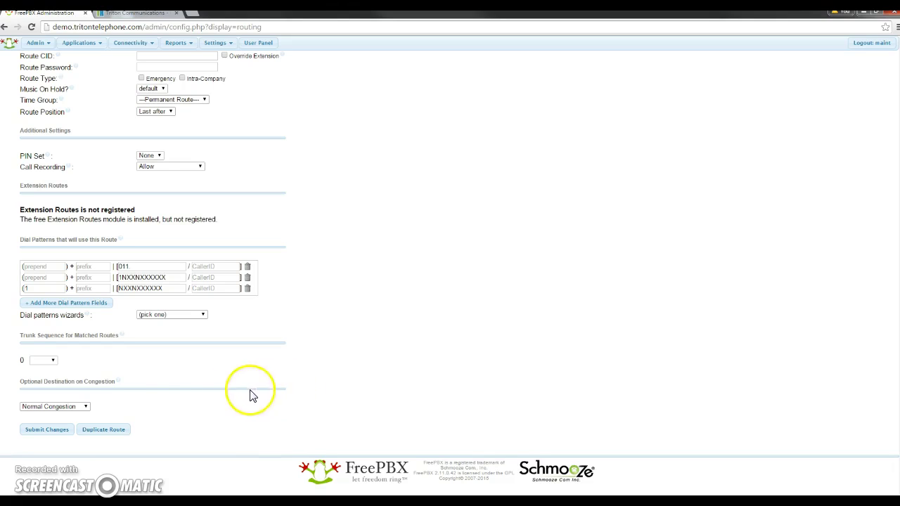
{"action": "left_click", "coordinate": [42, 361]}
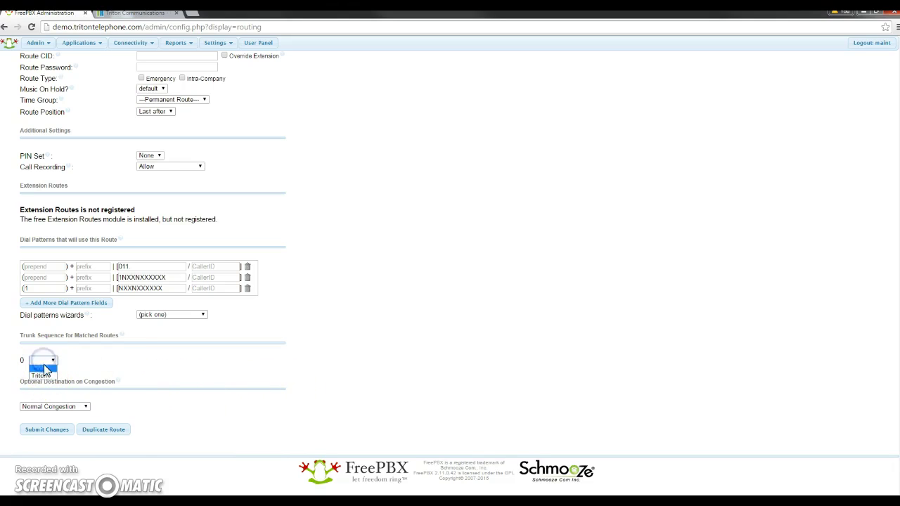
{"action": "left_click", "coordinate": [42, 376]}
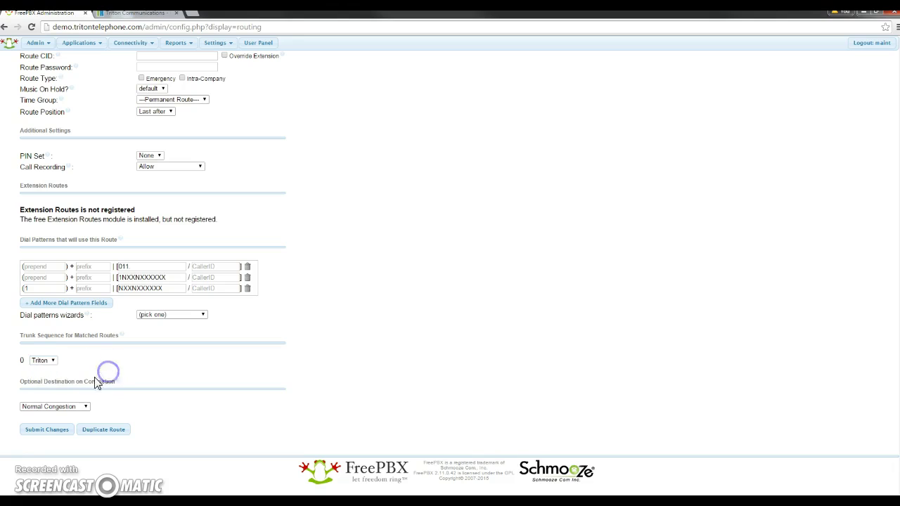
{"action": "left_click", "coordinate": [35, 436]}
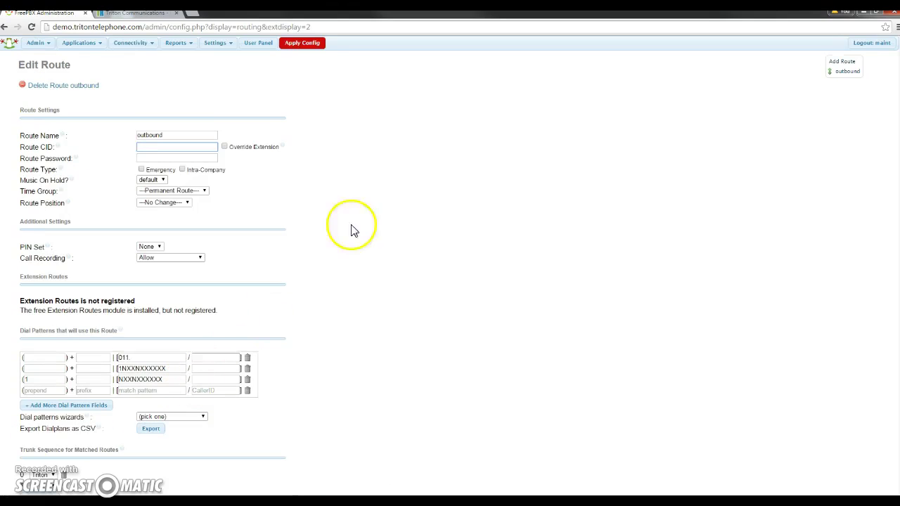
{"action": "left_click", "coordinate": [312, 44]}
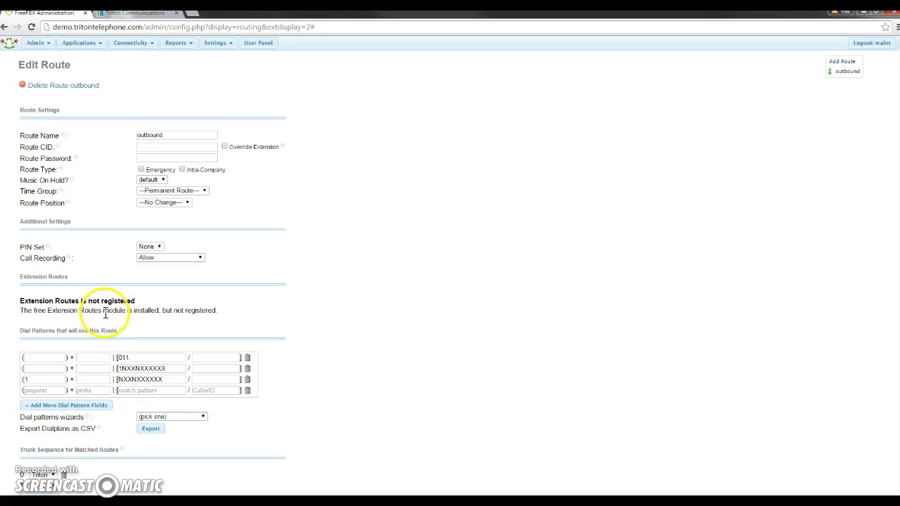
Step: Start a new inbound route and enter its DID number, leaving the description blank
{"action": "mouse_move", "coordinate": [133, 48]}
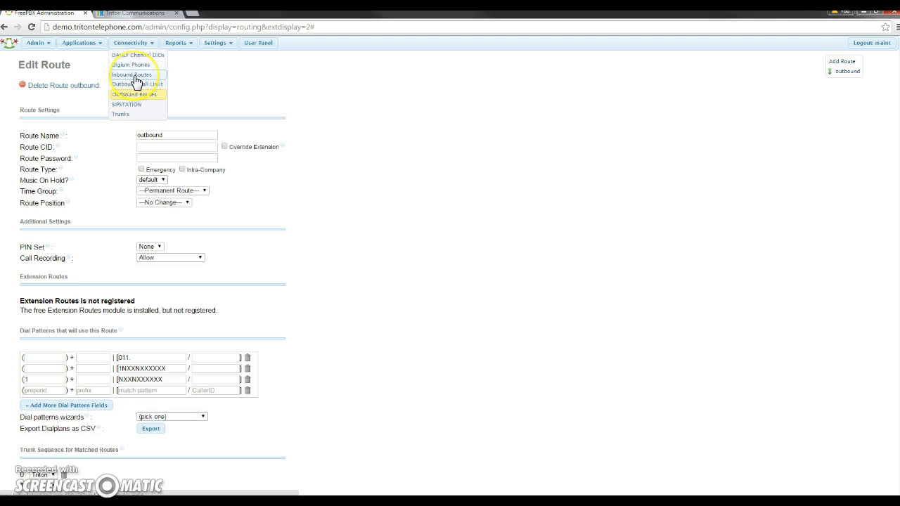
{"action": "left_click", "coordinate": [135, 76]}
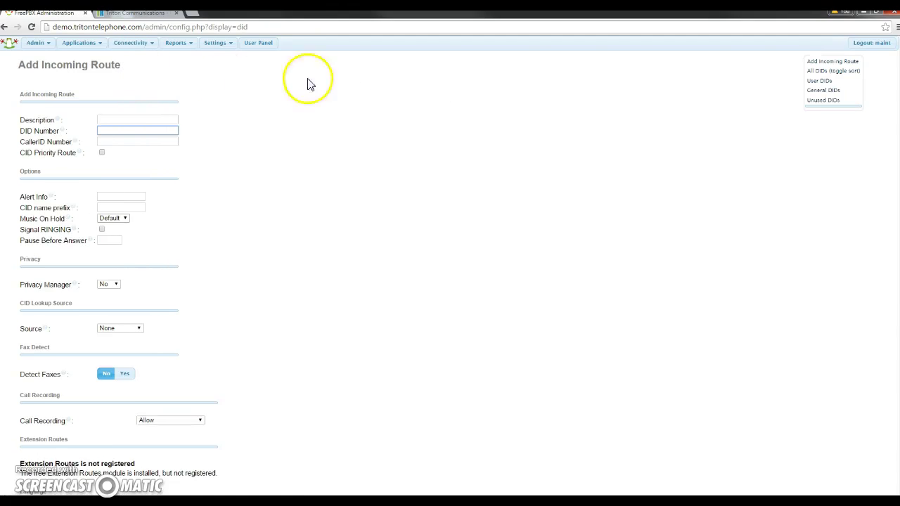
{"action": "left_click", "coordinate": [845, 63]}
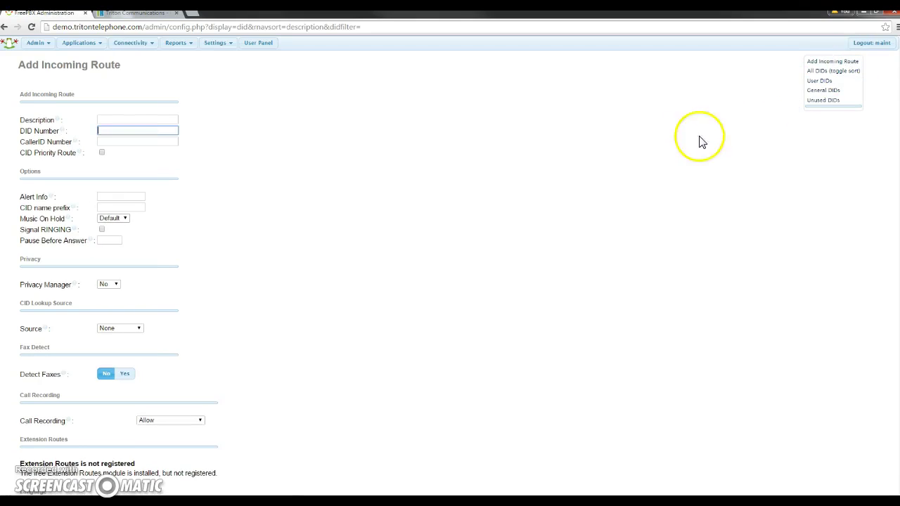
{"action": "left_click", "coordinate": [135, 118]}
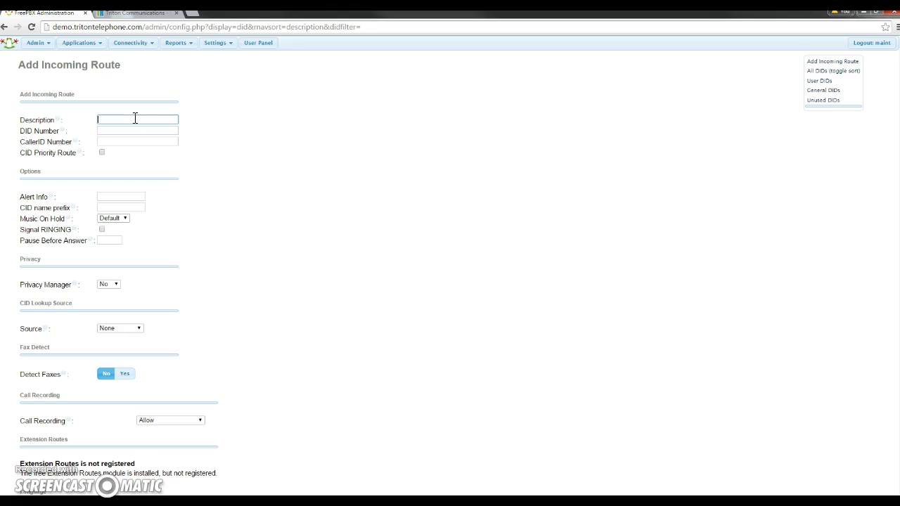
{"action": "left_click", "coordinate": [132, 131]}
{"action": "type", "text": "123456789"}
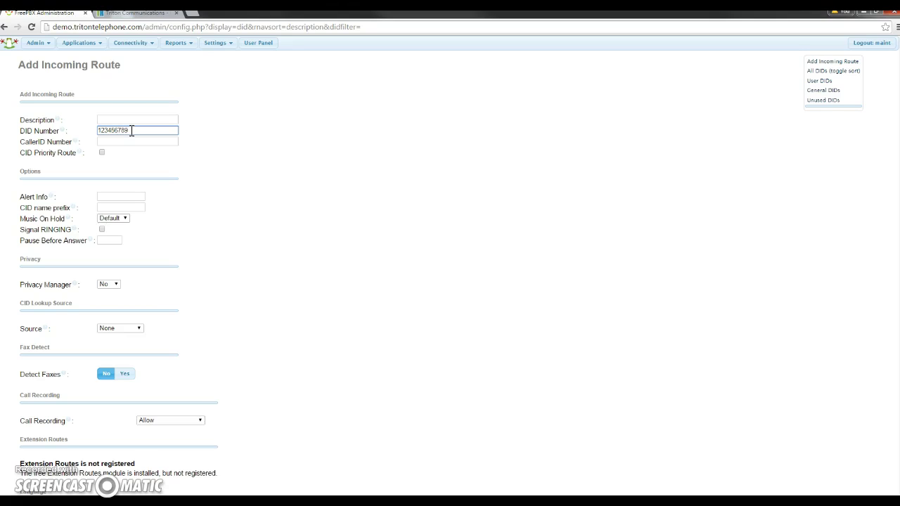
Step: Set the inbound route's destination to extension 5352, submit the route and apply the configuration
{"action": "scroll", "coordinate": [330, 331], "scroll_direction": "down", "scroll_amount": 3}
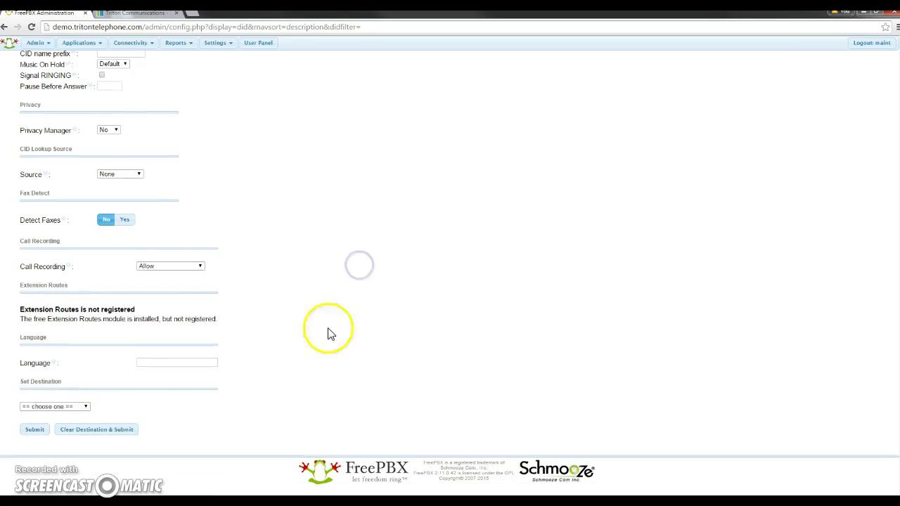
{"action": "left_click", "coordinate": [71, 408]}
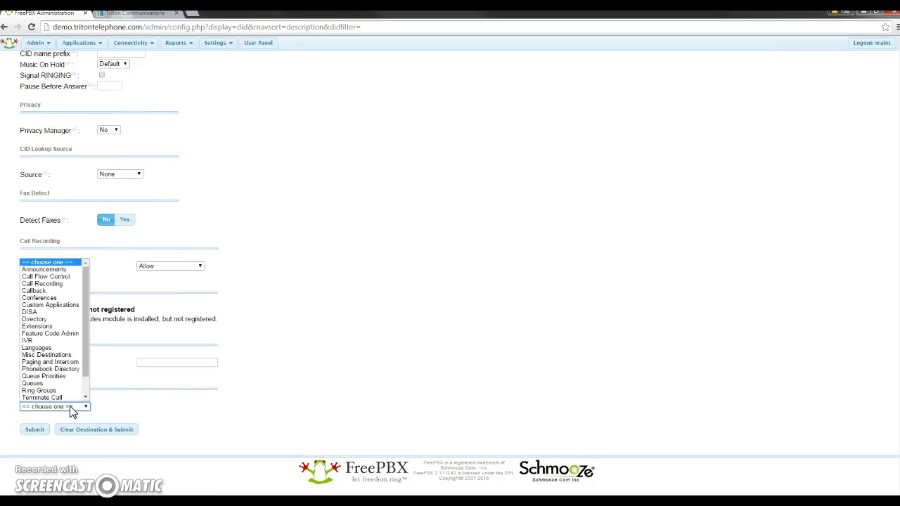
{"action": "left_click", "coordinate": [61, 327]}
{"action": "left_click", "coordinate": [216, 405]}
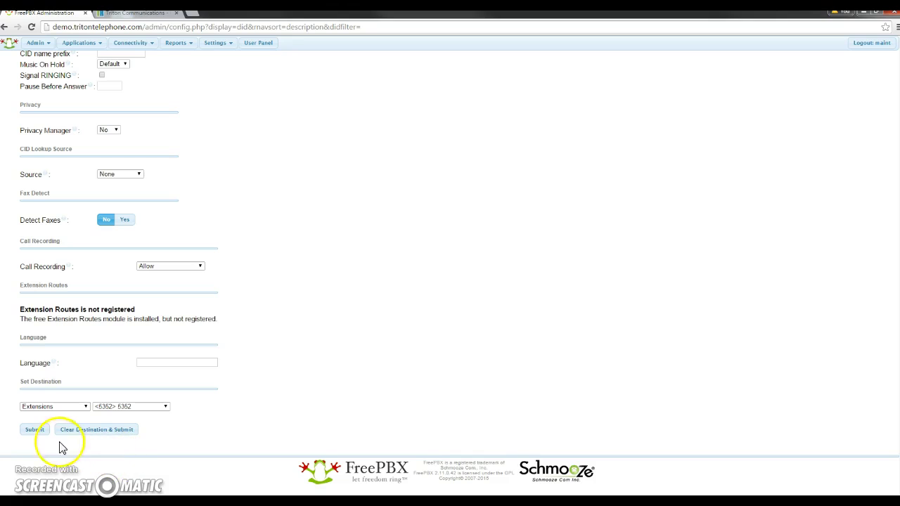
{"action": "left_click", "coordinate": [35, 431]}
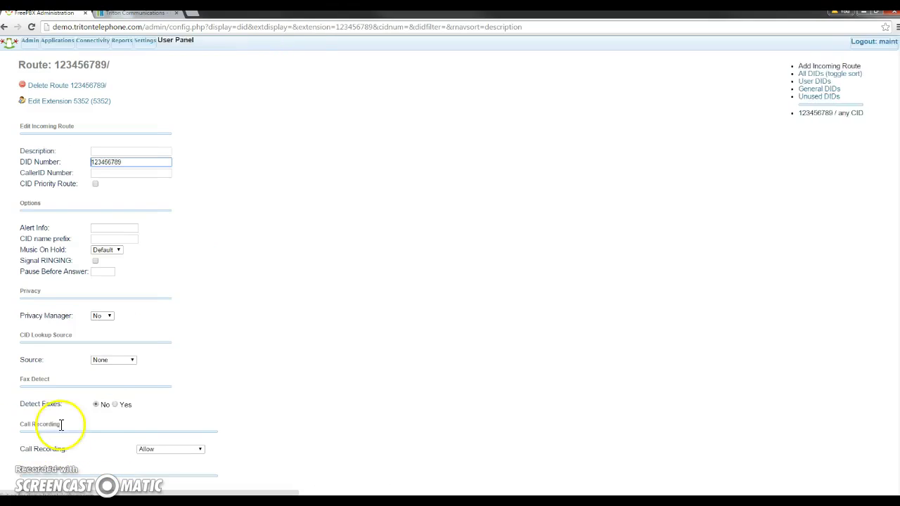
{"action": "left_click", "coordinate": [300, 46]}
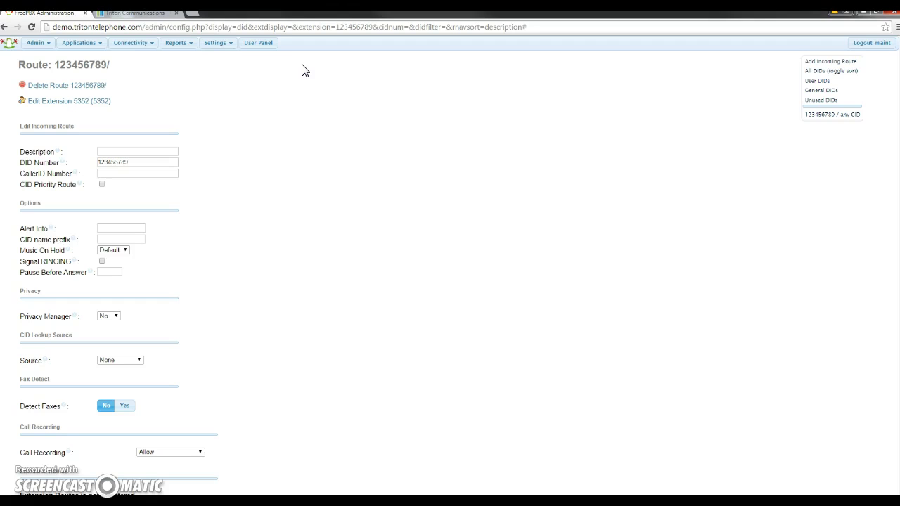
Step: Open the Asterisk SIP settings and choose Public IP as the IP configuration
{"action": "left_click", "coordinate": [214, 45]}
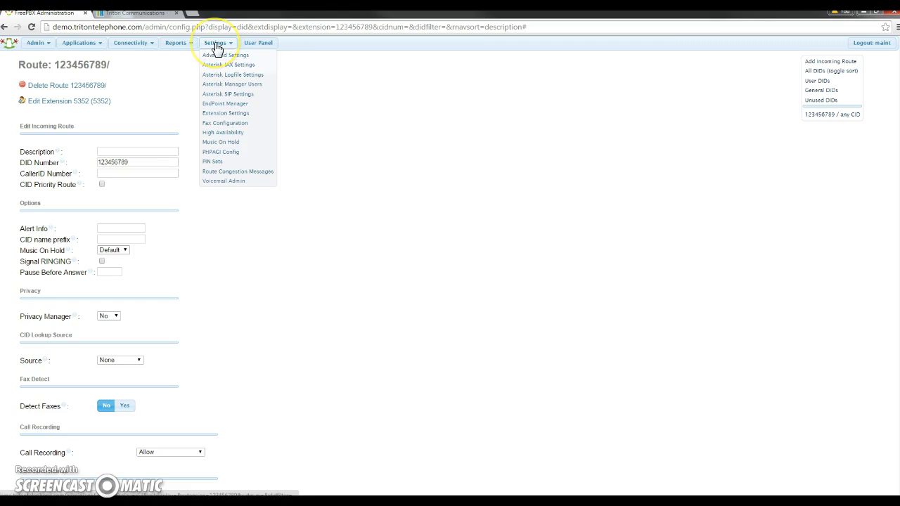
{"action": "left_click", "coordinate": [238, 96]}
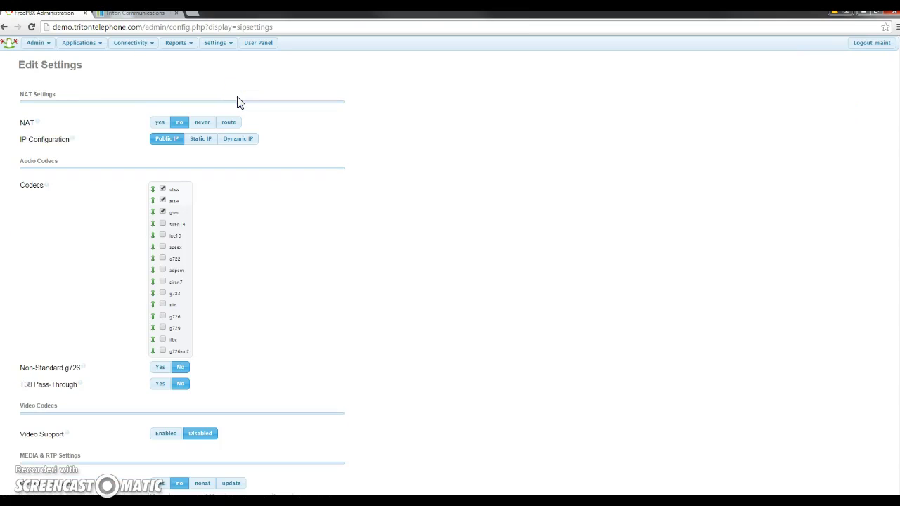
{"action": "left_click", "coordinate": [232, 102]}
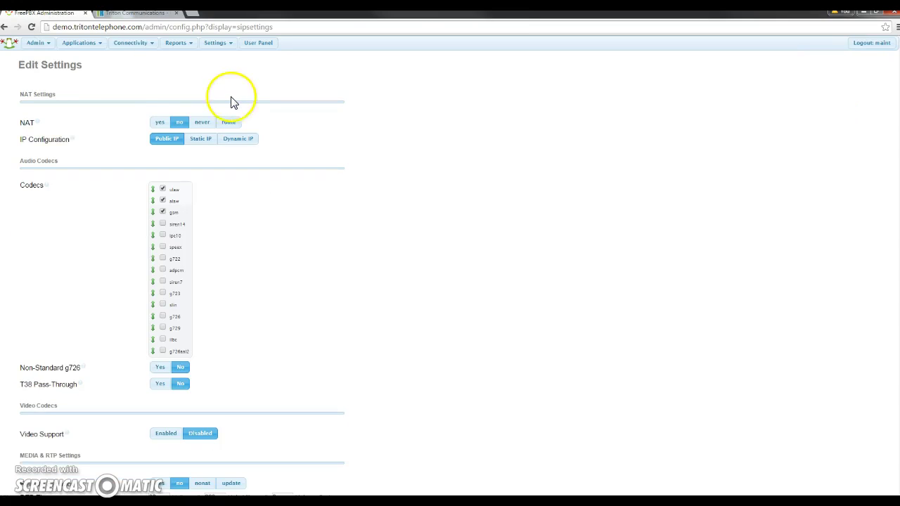
{"action": "left_click", "coordinate": [175, 144]}
Step: Check that the other SIP settings include session-timers=refuse, submit the SIP settings and apply the configuration
{"action": "scroll", "coordinate": [386, 211], "scroll_direction": "down", "scroll_amount": 7}
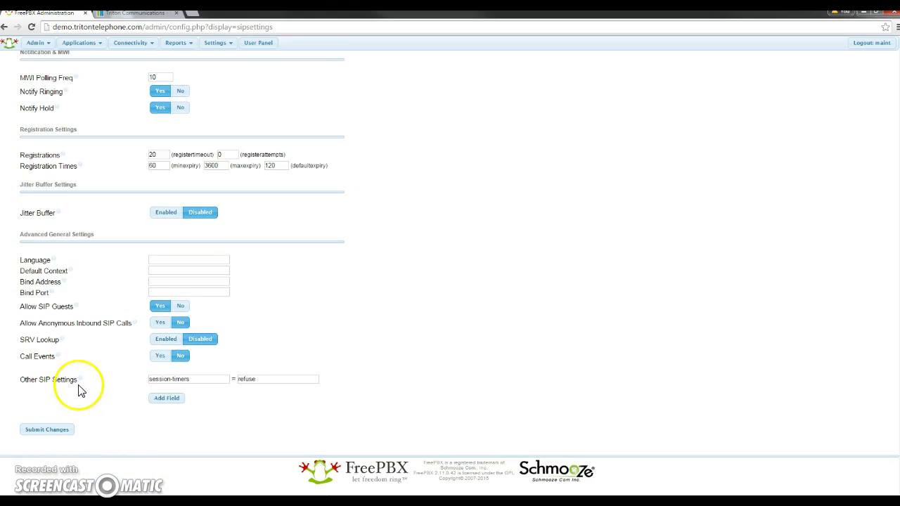
{"action": "left_click_drag", "start_coordinate": [149, 380], "coordinate": [261, 379]}
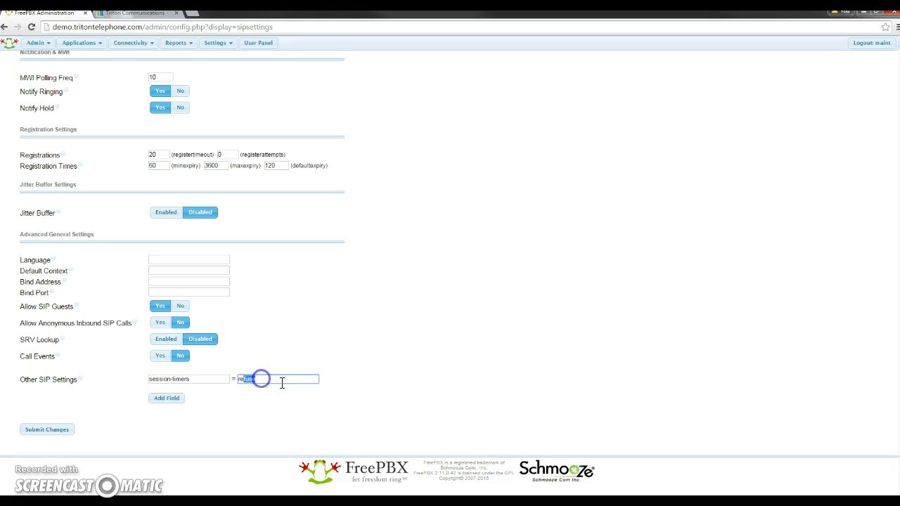
{"action": "left_click", "coordinate": [405, 384]}
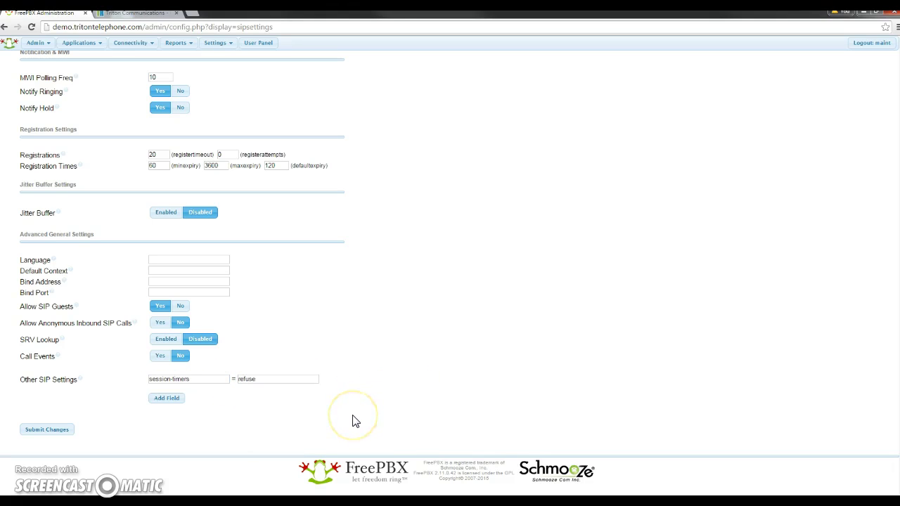
{"action": "left_click", "coordinate": [42, 431]}
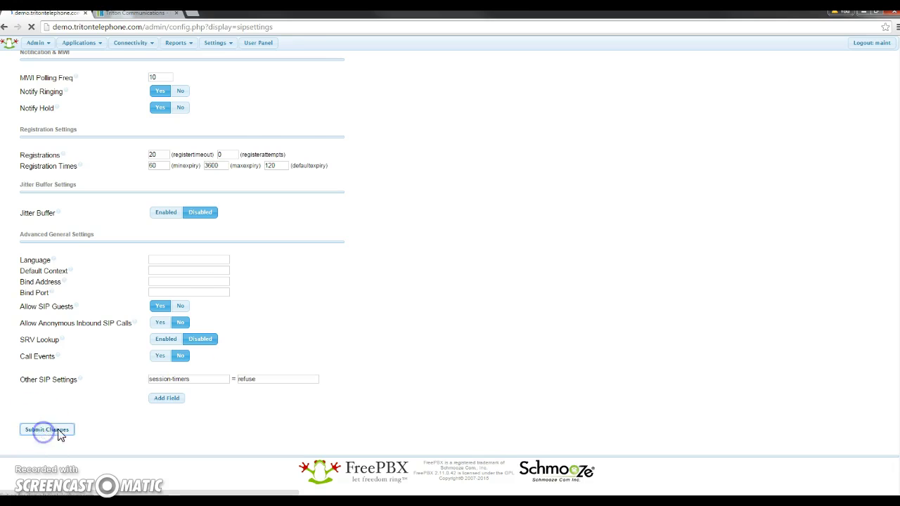
{"action": "left_click", "coordinate": [307, 42]}
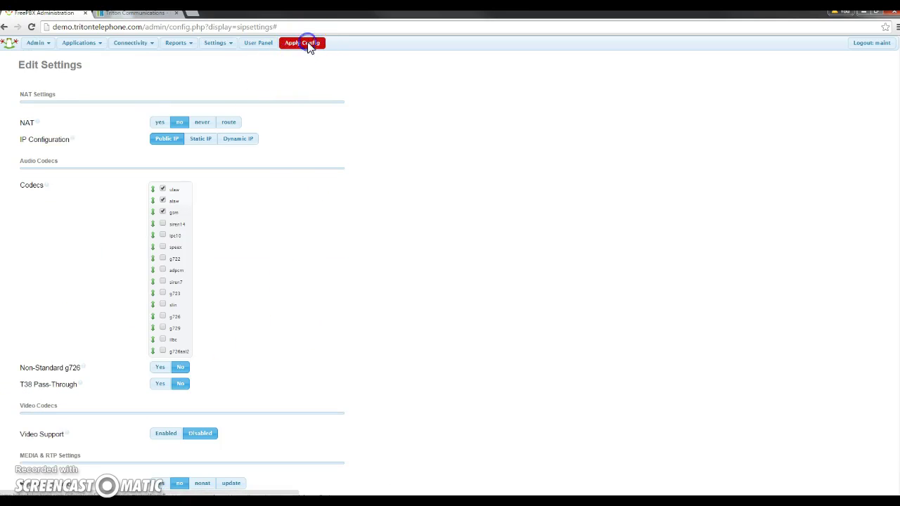